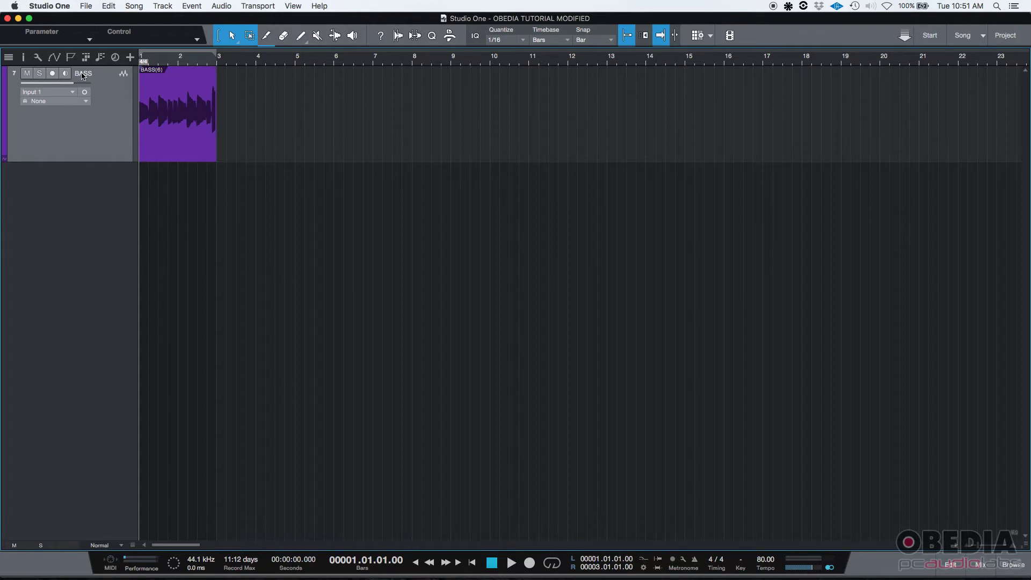
Play the bass track, stop it, and select the BASS(6) event
{"action": "left_click", "coordinate": [511, 564]}
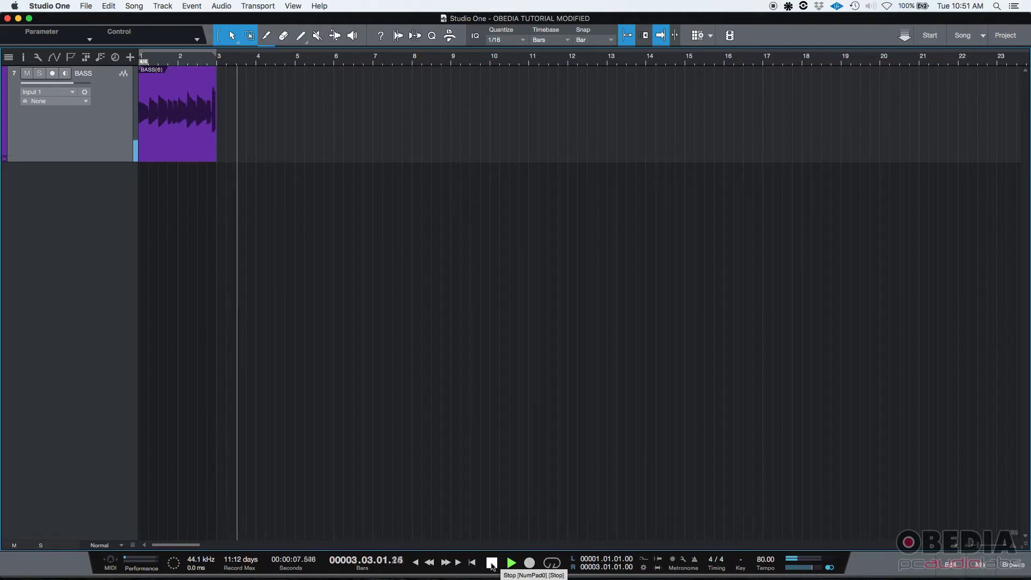
{"action": "left_click", "coordinate": [491, 562]}
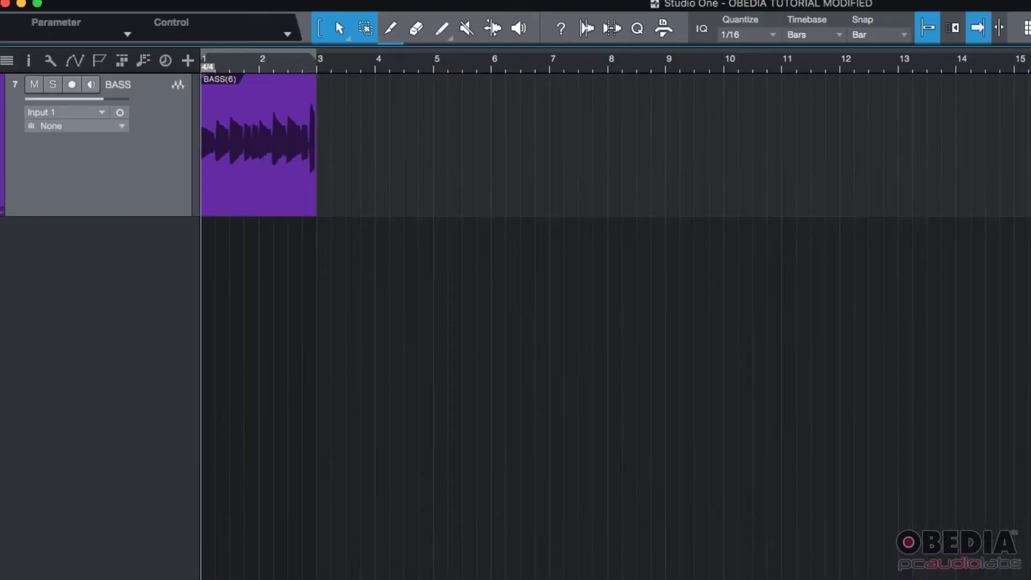
{"action": "left_click", "coordinate": [261, 207]}
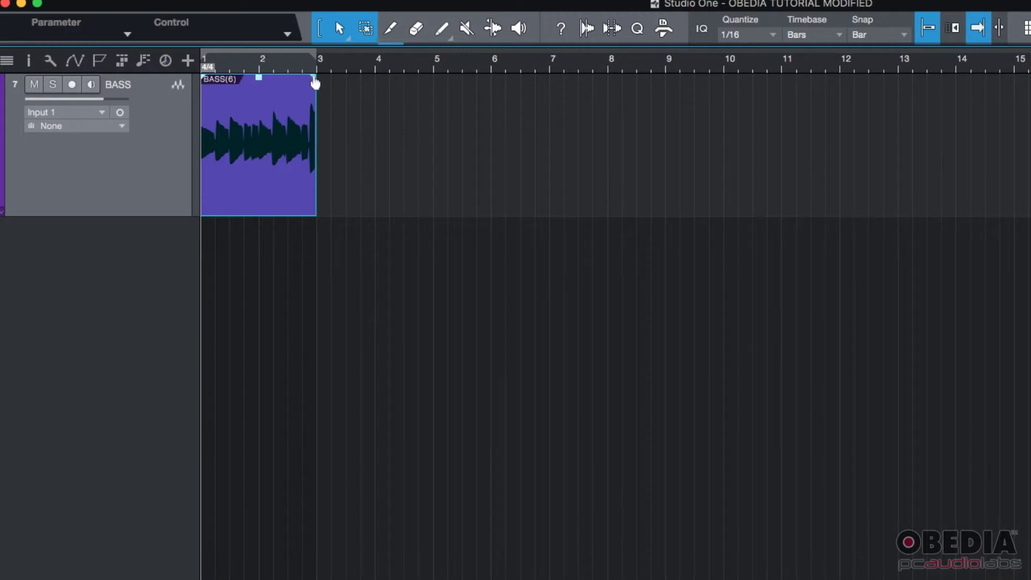
Stretch the fade-out across the event's second half, audition it, and start bending its curve
{"action": "left_click_drag", "start_coordinate": [315, 82], "coordinate": [314, 81]}
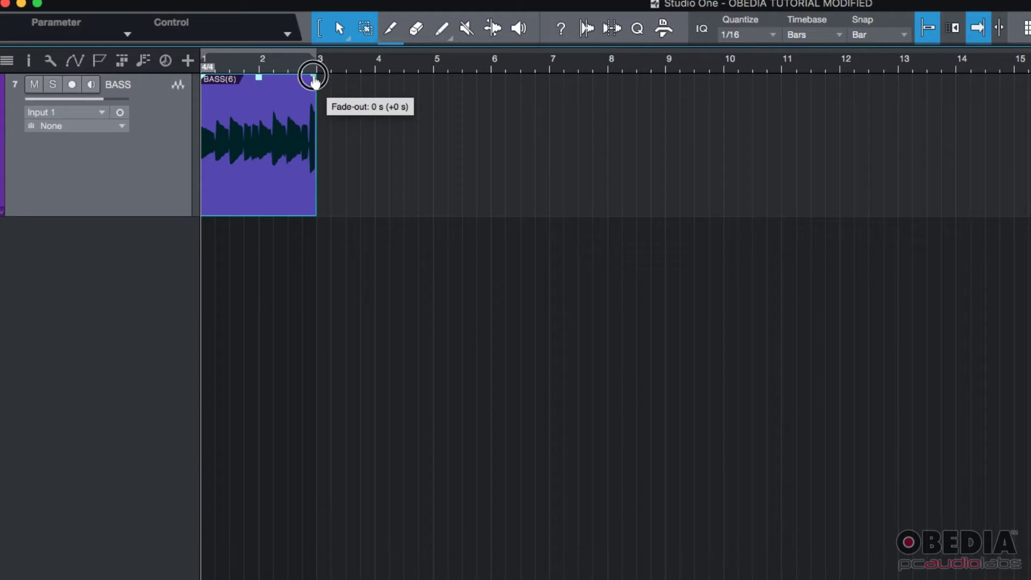
{"action": "left_click", "coordinate": [315, 80]}
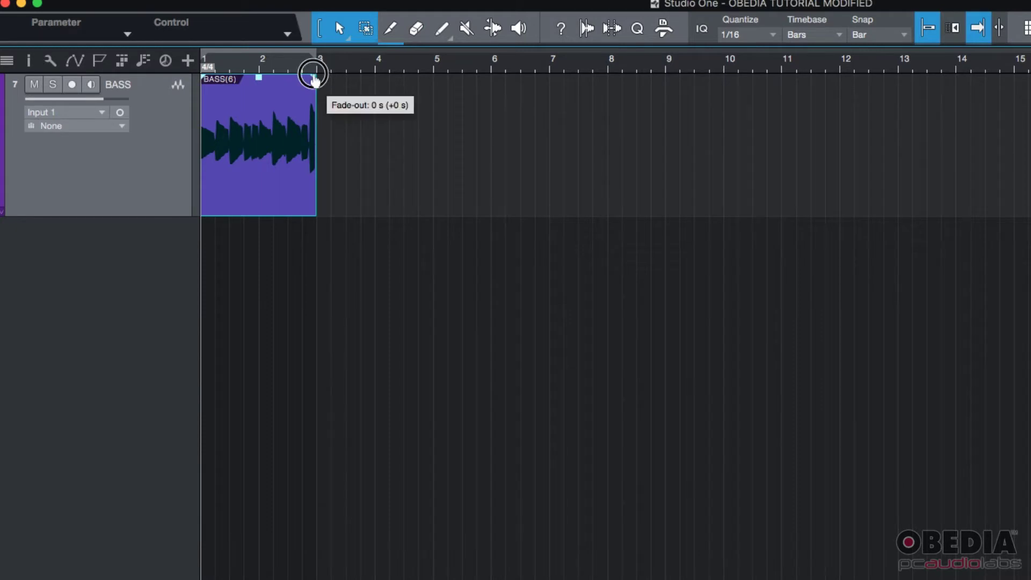
{"action": "left_click_drag", "start_coordinate": [314, 79], "coordinate": [248, 82]}
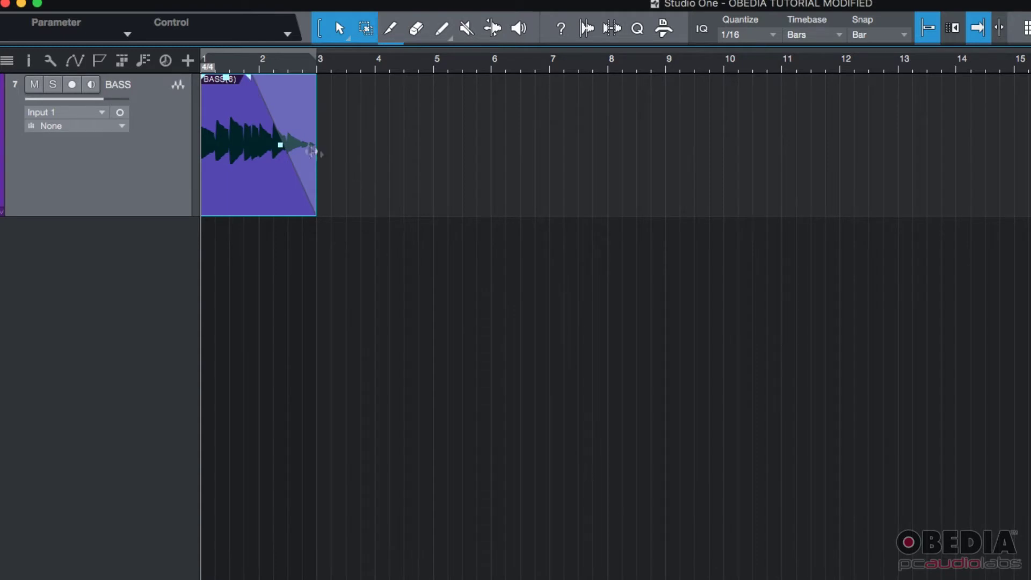
{"action": "key", "text": "space"}
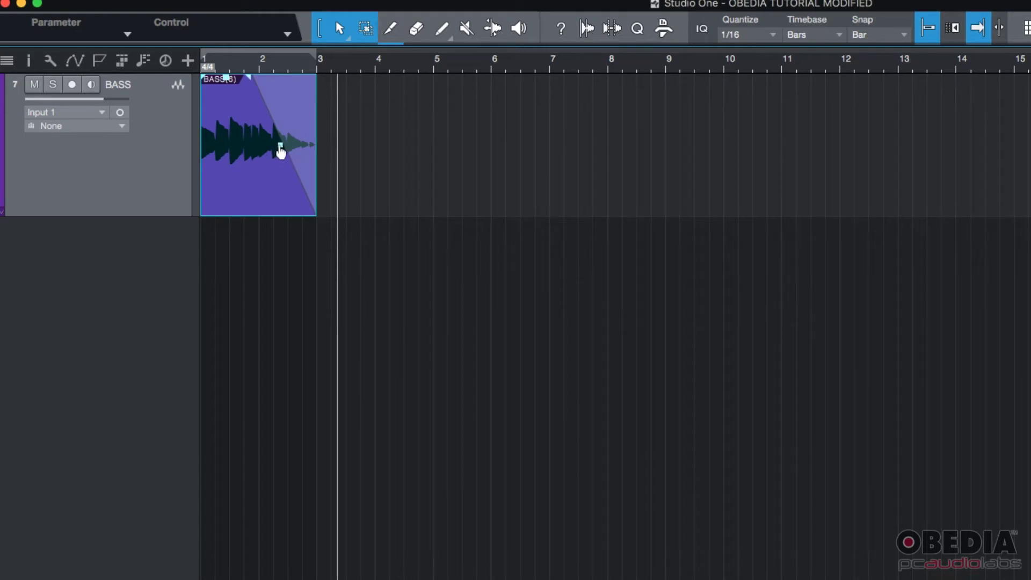
{"action": "left_click", "coordinate": [280, 147]}
{"action": "left_click_drag", "start_coordinate": [279, 149], "coordinate": [277, 157]}
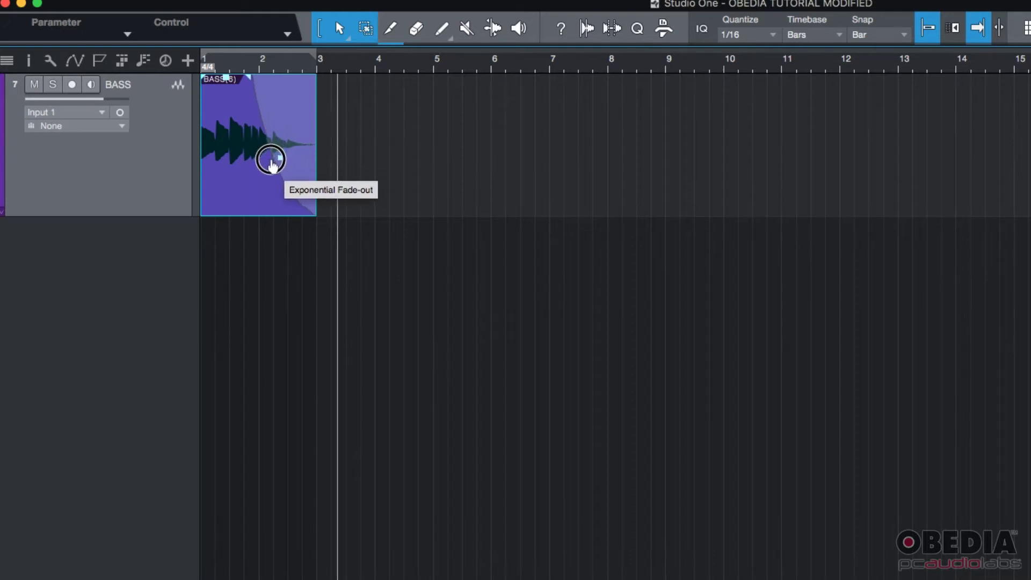
{"action": "mouse_move", "coordinate": [277, 157]}
{"action": "left_mouse_down"}
{"action": "mouse_move", "coordinate": [262, 210]}
{"action": "mouse_move", "coordinate": [274, 150]}
{"action": "left_mouse_up"}
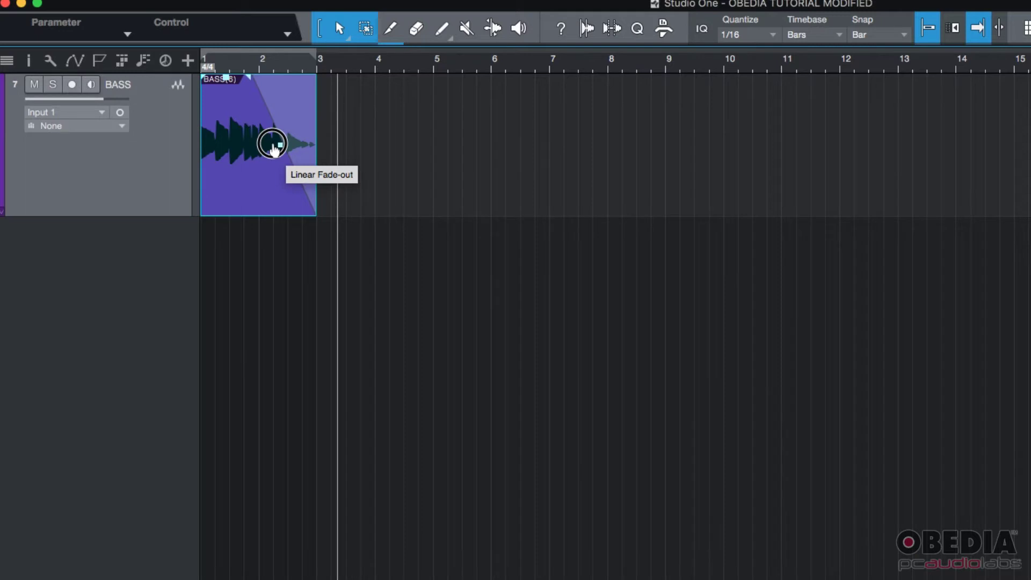
{"action": "mouse_move", "coordinate": [274, 149]}
{"action": "left_mouse_down"}
{"action": "mouse_move", "coordinate": [281, 92]}
{"action": "mouse_move", "coordinate": [271, 159]}
{"action": "mouse_move", "coordinate": [270, 147]}
{"action": "left_mouse_up"}
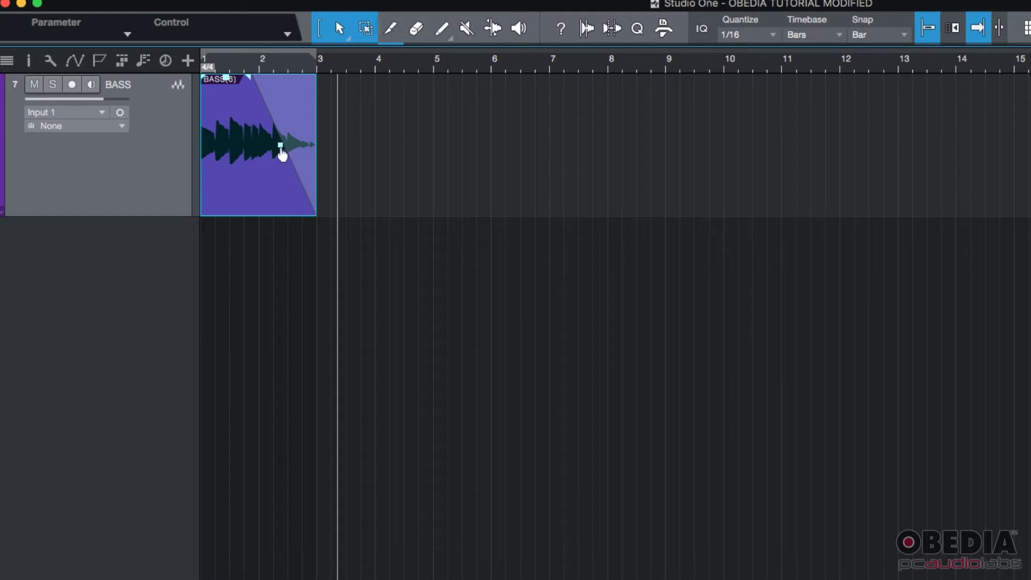
Shorten the fade-out and add an exponential fade-in at the BASS event's start
{"action": "left_click", "coordinate": [250, 77]}
{"action": "left_click_drag", "start_coordinate": [251, 80], "coordinate": [291, 83]}
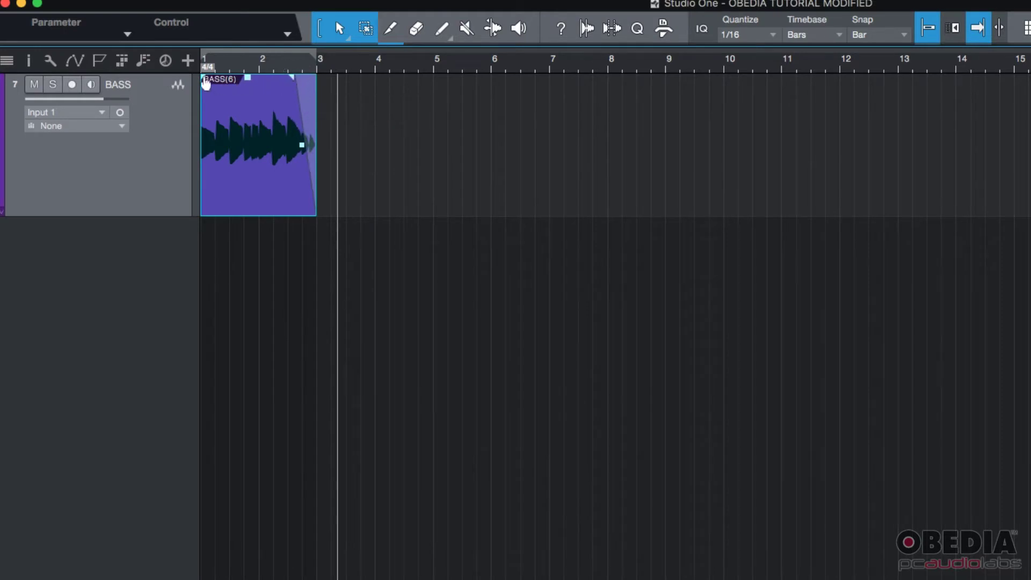
{"action": "left_click_drag", "start_coordinate": [206, 82], "coordinate": [249, 81]}
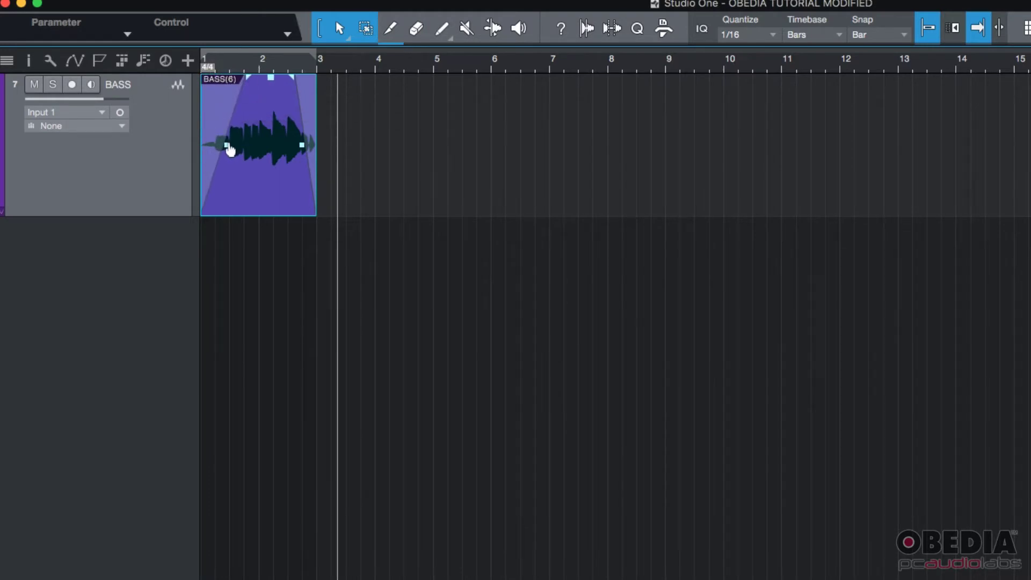
{"action": "left_click_drag", "start_coordinate": [226, 145], "coordinate": [227, 167]}
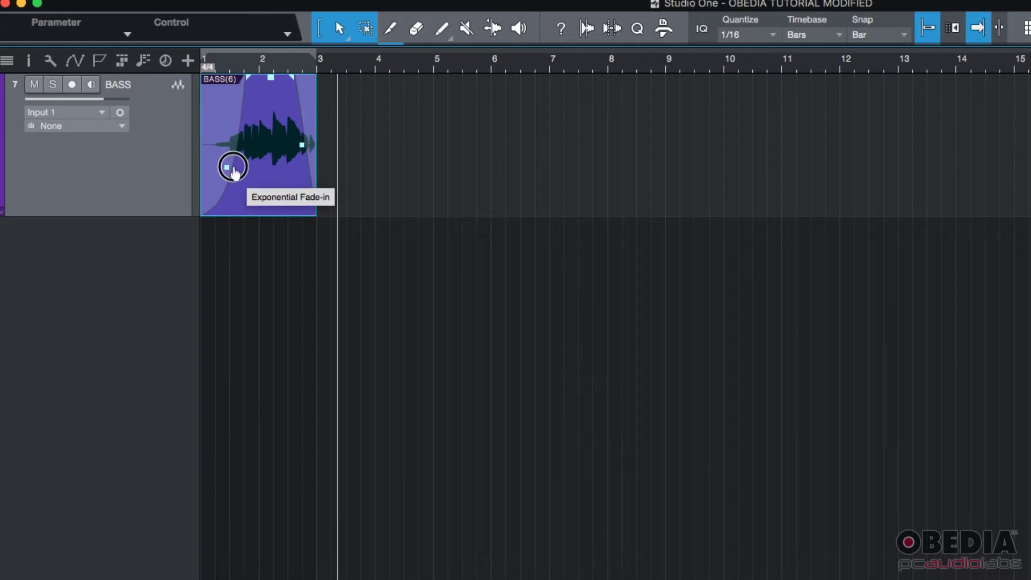
Lengthen the fade-out slightly and play the event from the song start
{"action": "left_click_drag", "start_coordinate": [293, 80], "coordinate": [273, 78]}
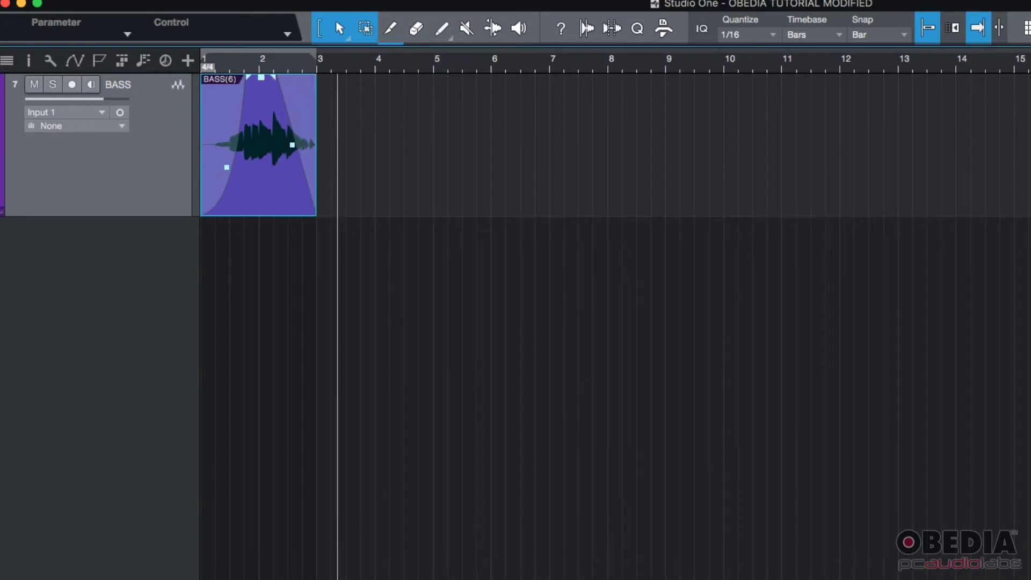
{"action": "key", "text": "Home"}
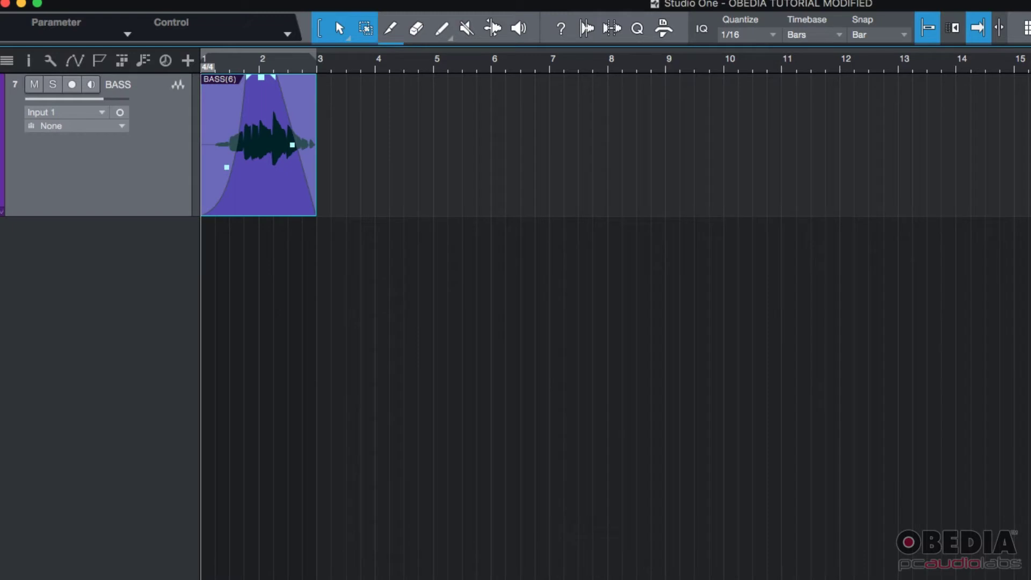
{"action": "key", "text": "space"}
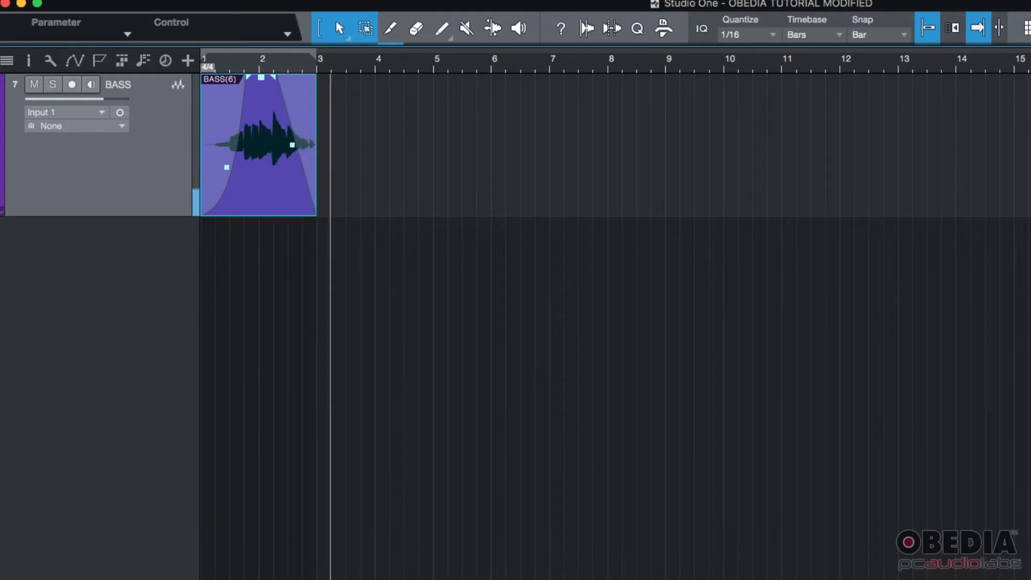
{"action": "key", "text": "space"}
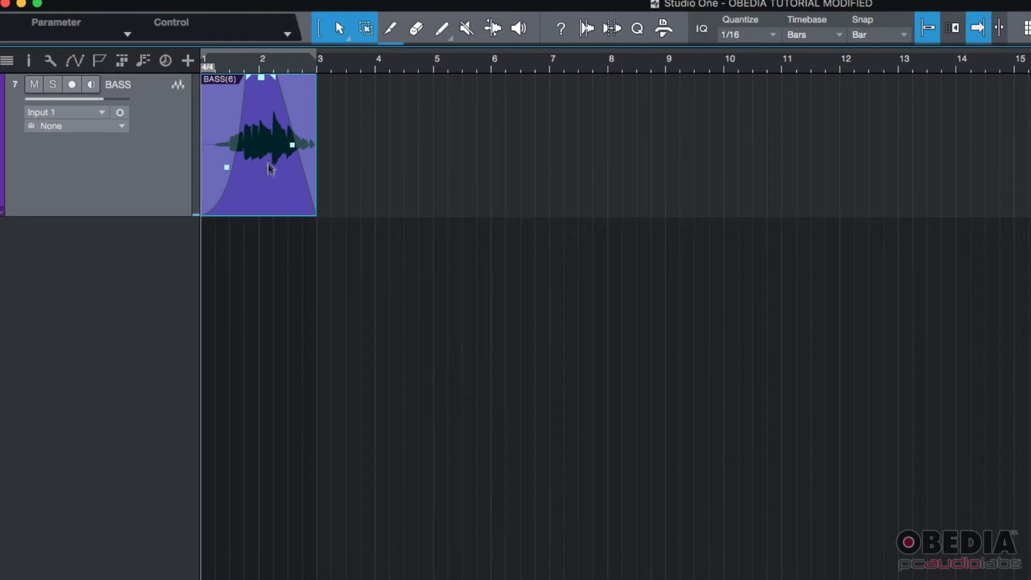
Return the fade-in and fade-out handles to the BASS(6) event's edges, then reselect it
{"action": "left_click_drag", "start_coordinate": [250, 81], "coordinate": [184, 65]}
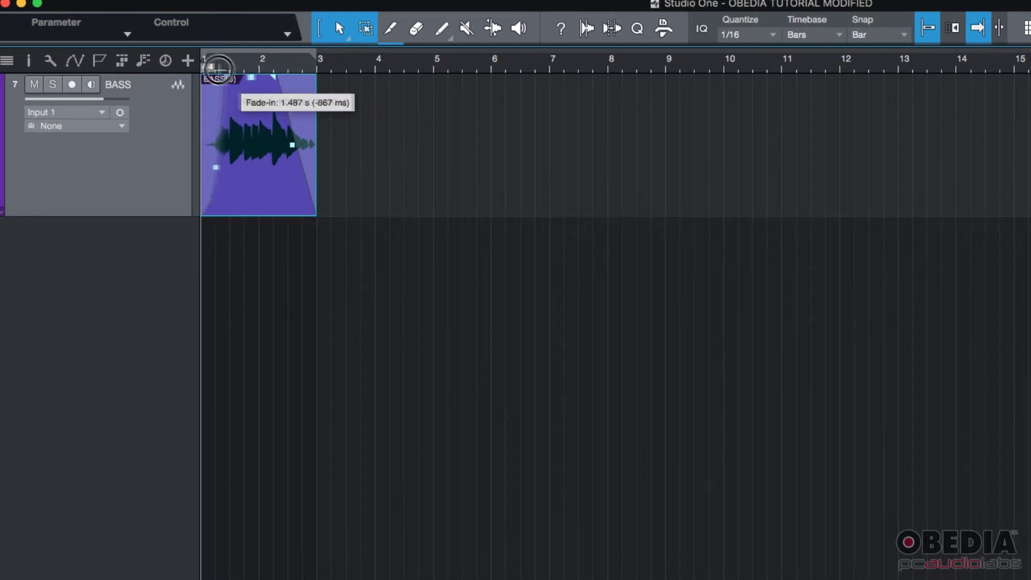
{"action": "left_click_drag", "start_coordinate": [275, 81], "coordinate": [317, 73]}
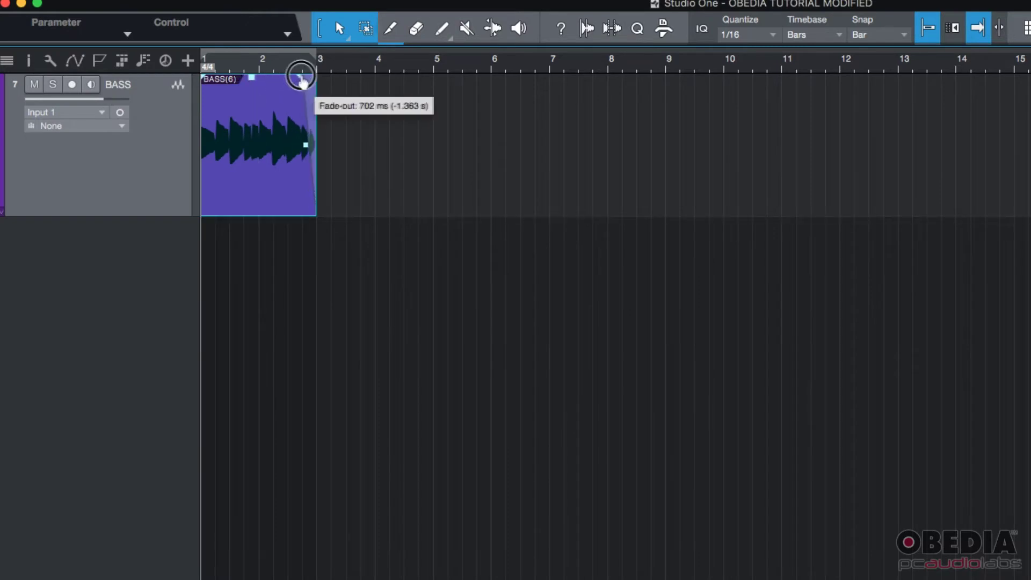
{"action": "left_click", "coordinate": [433, 302]}
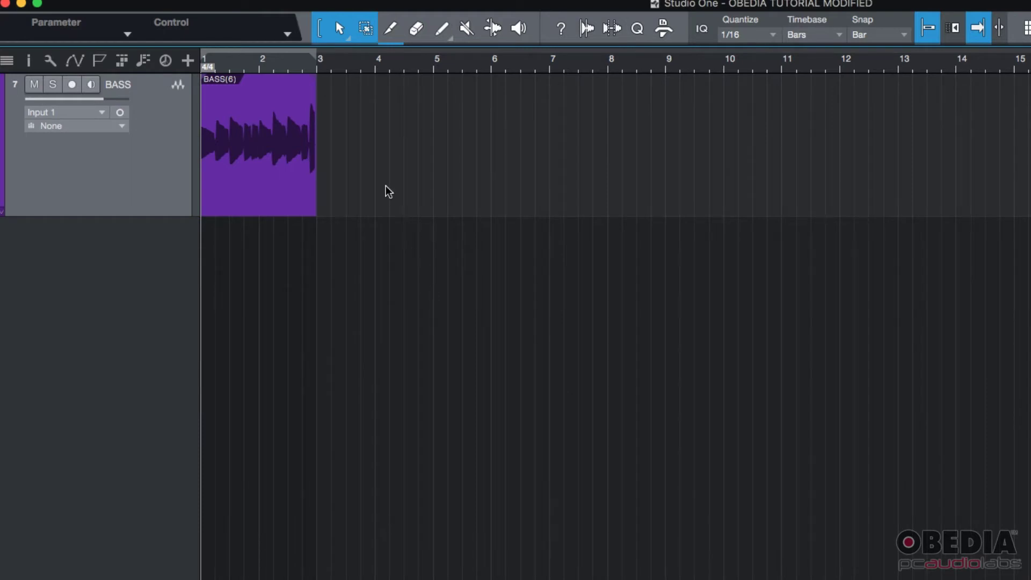
{"action": "left_click", "coordinate": [269, 199]}
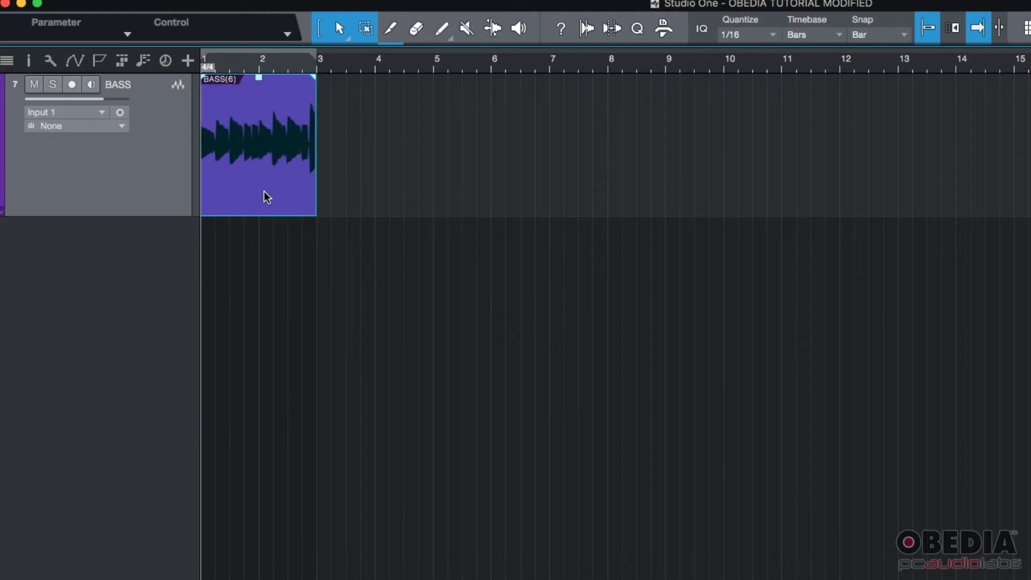
Copy the BASS(6) event toward bar 3, then slide the copy left over the original's end
{"action": "left_click_drag", "start_coordinate": [263, 191], "coordinate": [375, 194]}
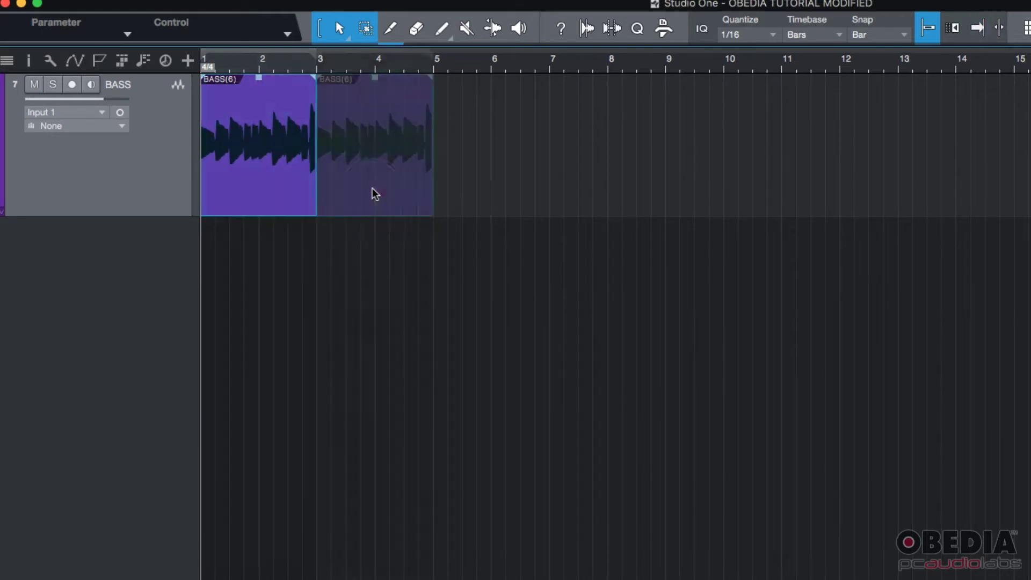
{"action": "left_click", "coordinate": [272, 177]}
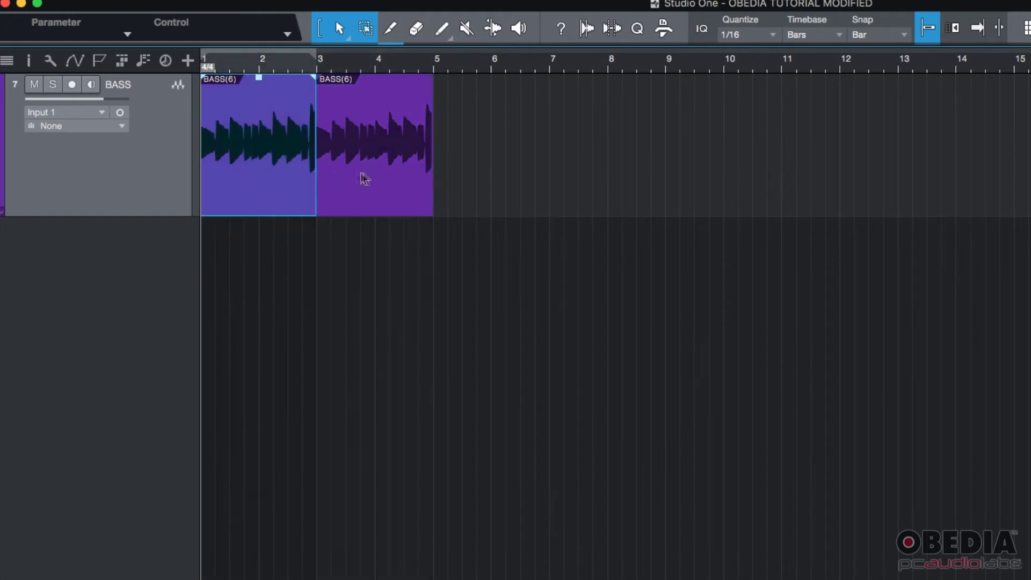
{"action": "left_click", "coordinate": [375, 180]}
{"action": "left_click", "coordinate": [272, 176]}
{"action": "left_click", "coordinate": [373, 180]}
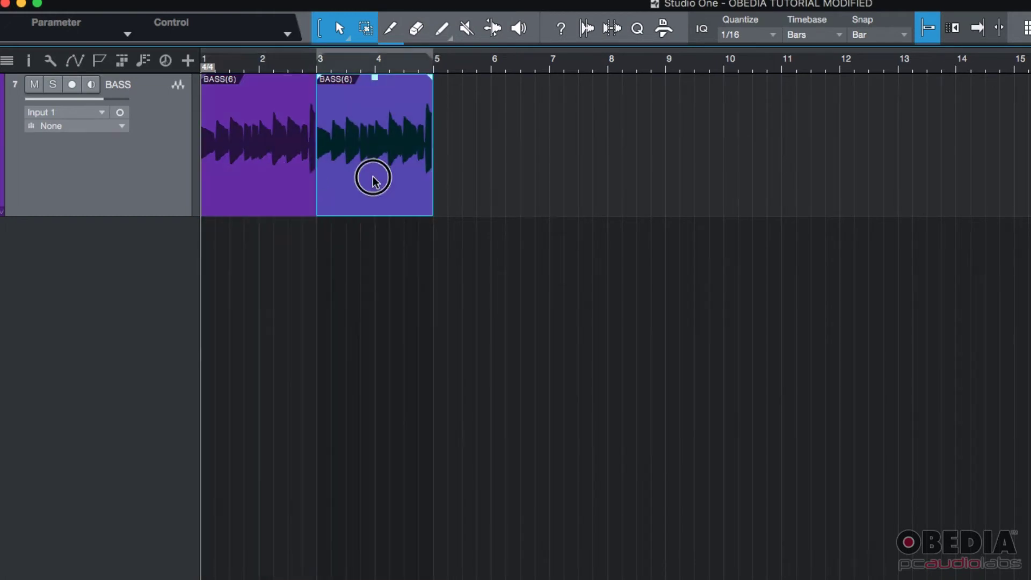
{"action": "left_click", "coordinate": [268, 185]}
{"action": "left_click", "coordinate": [363, 183]}
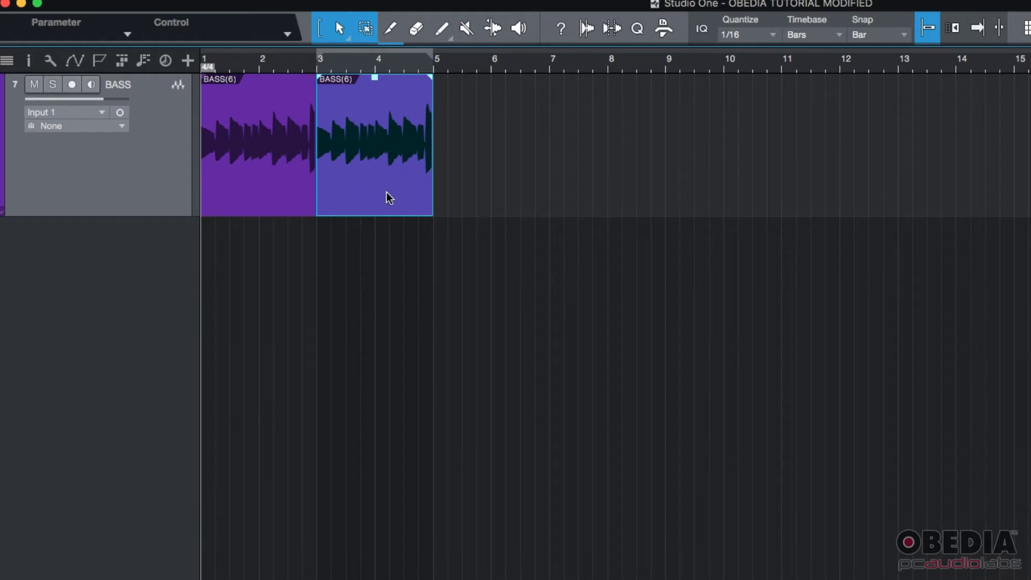
{"action": "left_click_drag", "start_coordinate": [386, 192], "coordinate": [363, 188]}
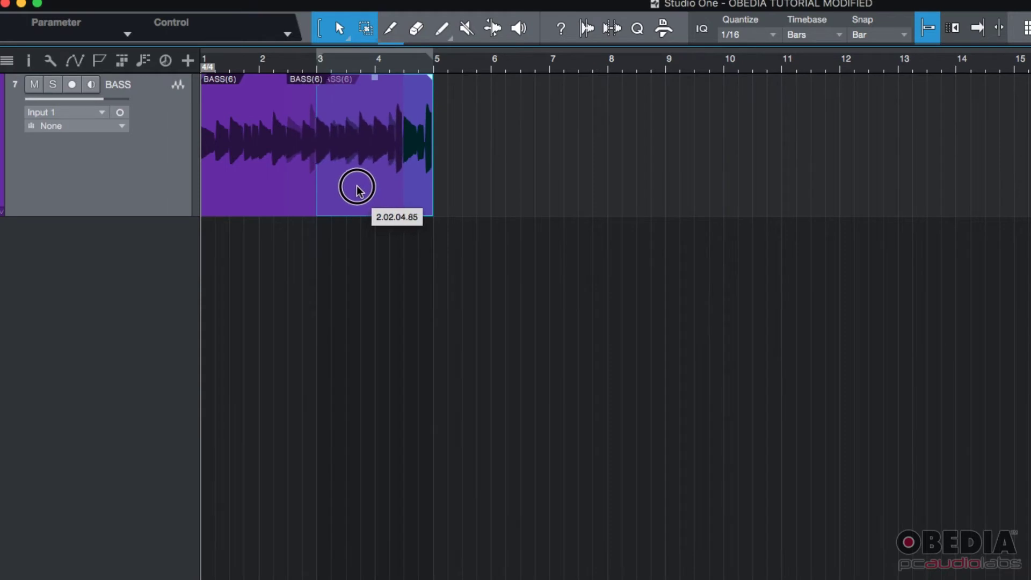
{"action": "left_click_drag", "start_coordinate": [363, 188], "coordinate": [365, 191]}
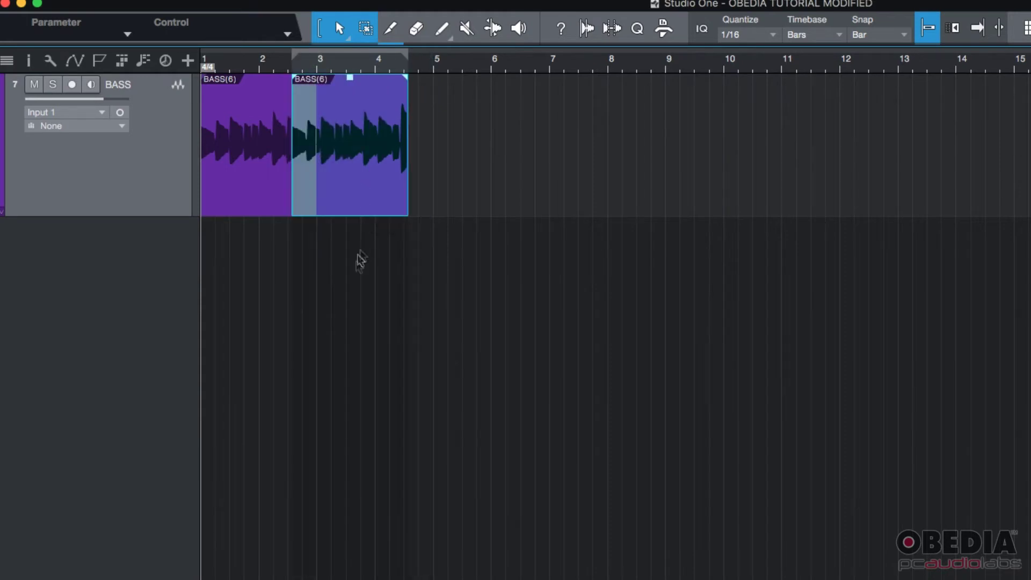
{"action": "left_click", "coordinate": [362, 269]}
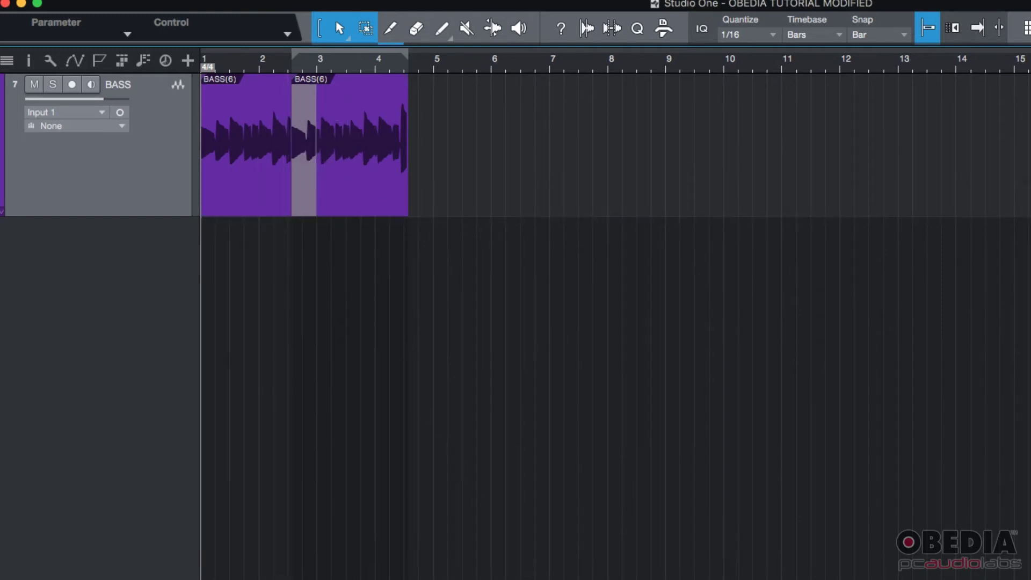
{"action": "key", "text": "space"}
{"action": "key", "text": "f"}
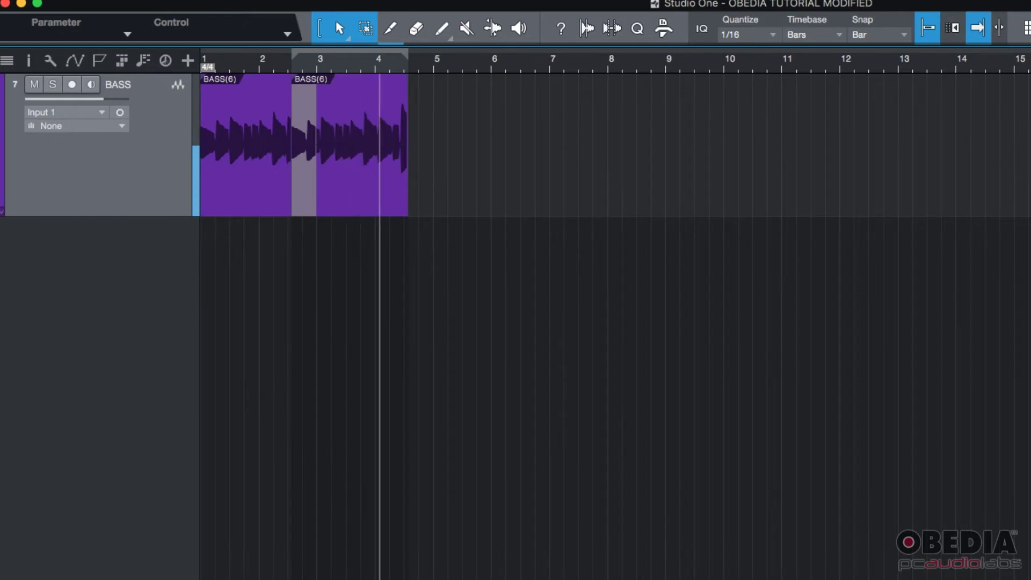
{"action": "key", "text": "space"}
{"action": "left_click", "coordinate": [287, 63]}
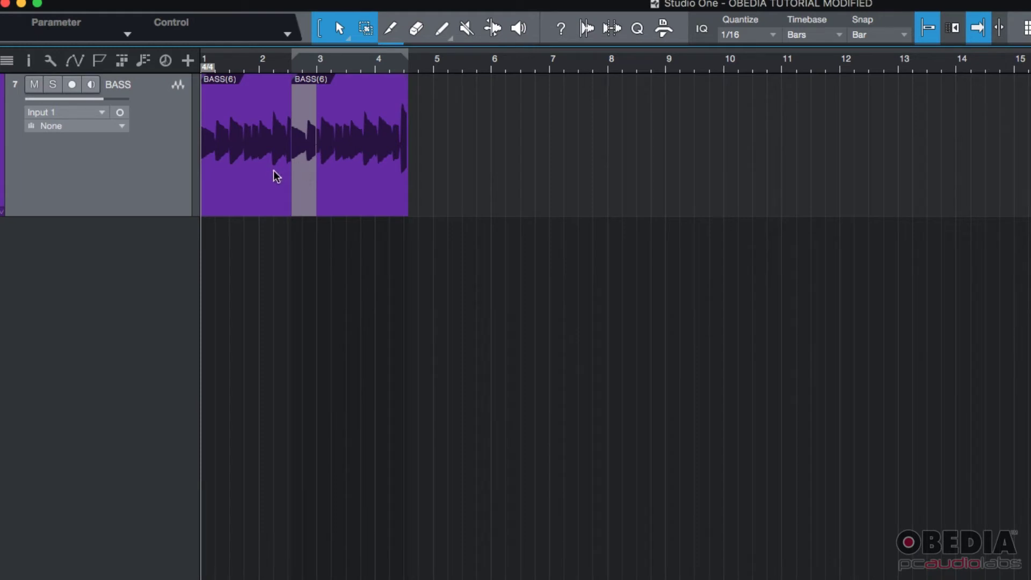
Select both BASS events and create a crossfade across their overlap with X
{"action": "left_click", "coordinate": [254, 187]}
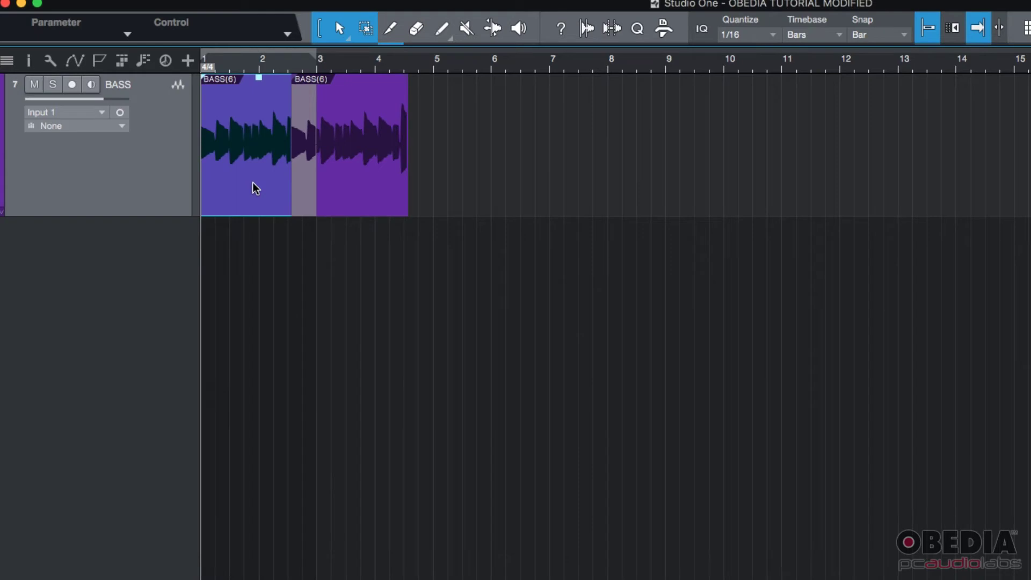
{"action": "left_click", "coordinate": [377, 181], "text": "shift"}
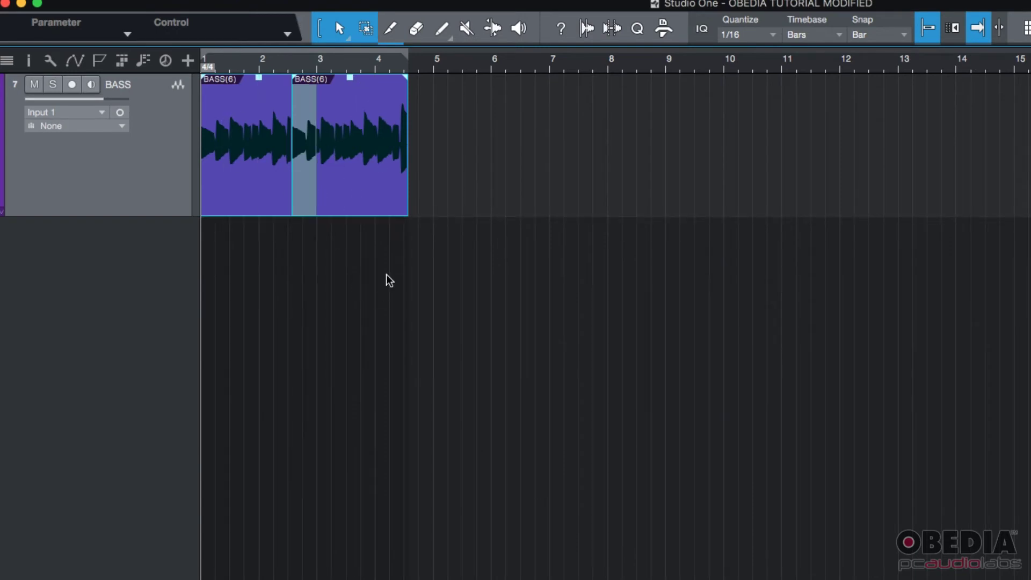
{"action": "key", "text": "x"}
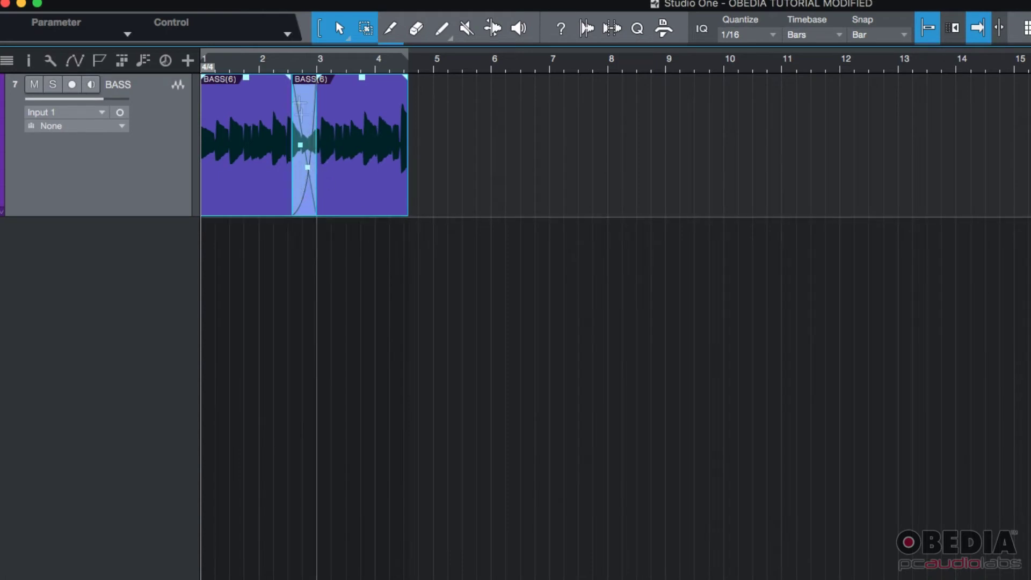
Set the playback position to bar 3 and reselect both bass events
{"action": "left_click", "coordinate": [329, 252]}
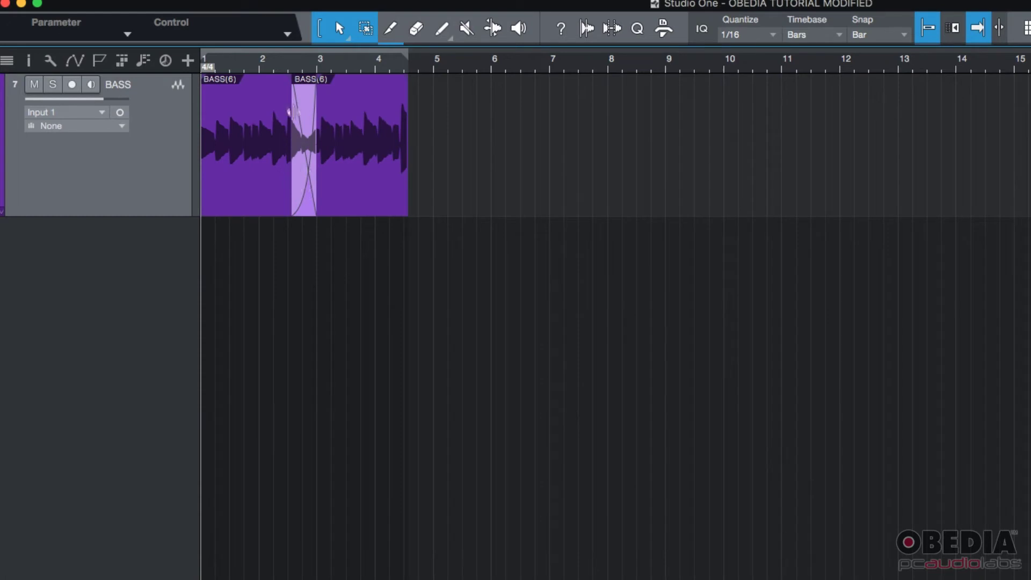
{"action": "left_click", "coordinate": [319, 66]}
{"action": "left_click", "coordinate": [304, 172]}
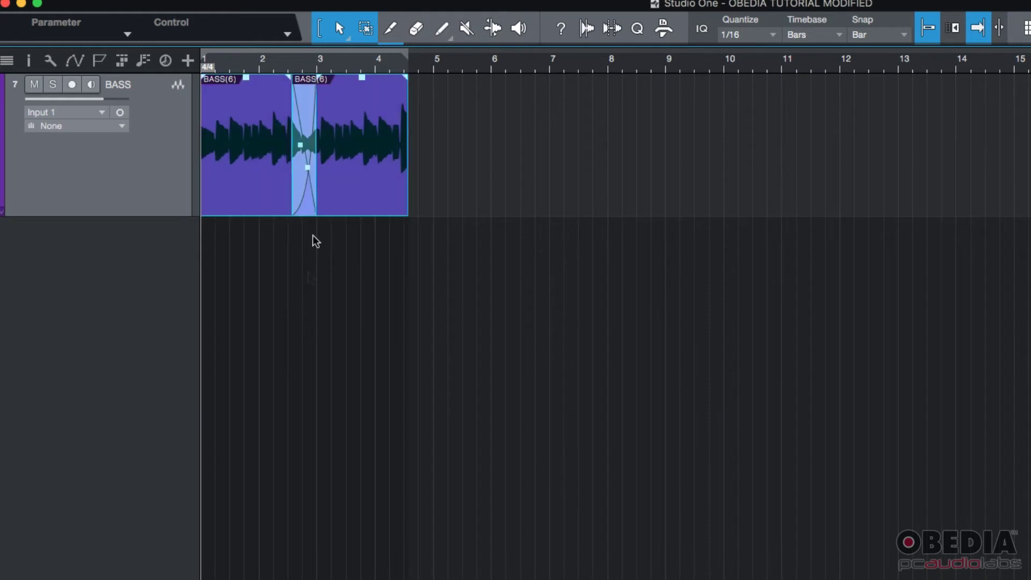
Slide the second event later, curve the crossfade fade-in logarithmically, and adjust both fade lengths
{"action": "mouse_move", "coordinate": [313, 151]}
{"action": "left_mouse_down"}
{"action": "mouse_move", "coordinate": [377, 145]}
{"action": "mouse_move", "coordinate": [318, 144]}
{"action": "mouse_move", "coordinate": [316, 127]}
{"action": "mouse_move", "coordinate": [316, 144]}
{"action": "left_mouse_up"}
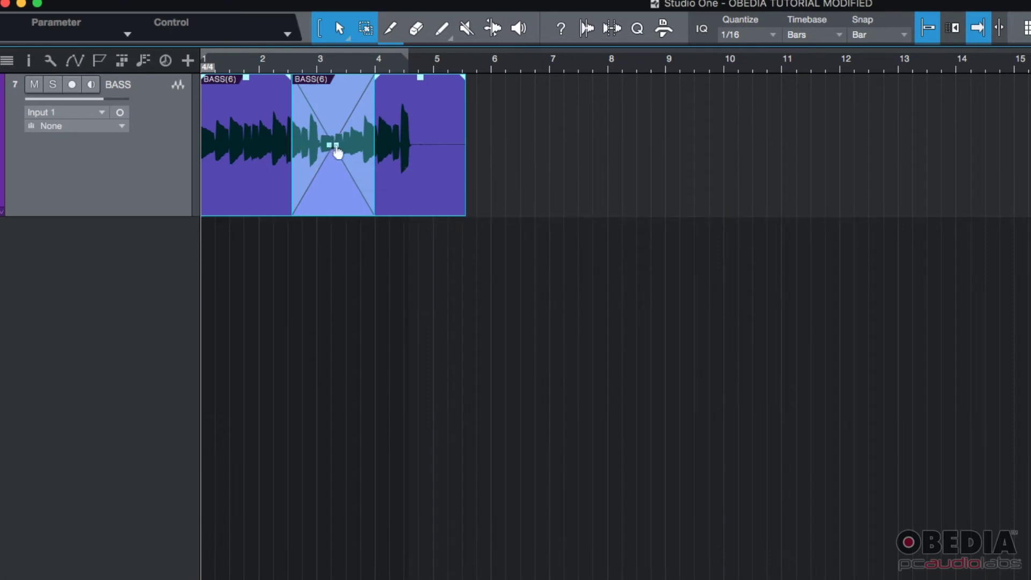
{"action": "mouse_move", "coordinate": [336, 145]}
{"action": "left_mouse_down"}
{"action": "mouse_move", "coordinate": [337, 102]}
{"action": "mouse_move", "coordinate": [339, 166]}
{"action": "mouse_move", "coordinate": [336, 149]}
{"action": "left_mouse_up"}
{"action": "mouse_move", "coordinate": [294, 81]}
{"action": "left_mouse_down"}
{"action": "mouse_move", "coordinate": [316, 75]}
{"action": "mouse_move", "coordinate": [293, 76]}
{"action": "left_mouse_up"}
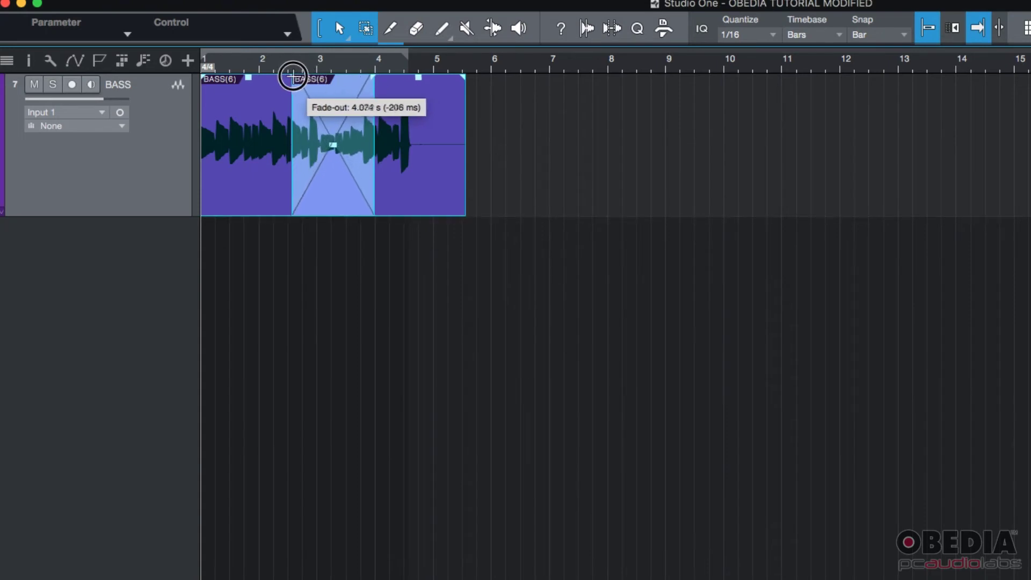
{"action": "left_click_drag", "start_coordinate": [372, 77], "coordinate": [299, 78]}
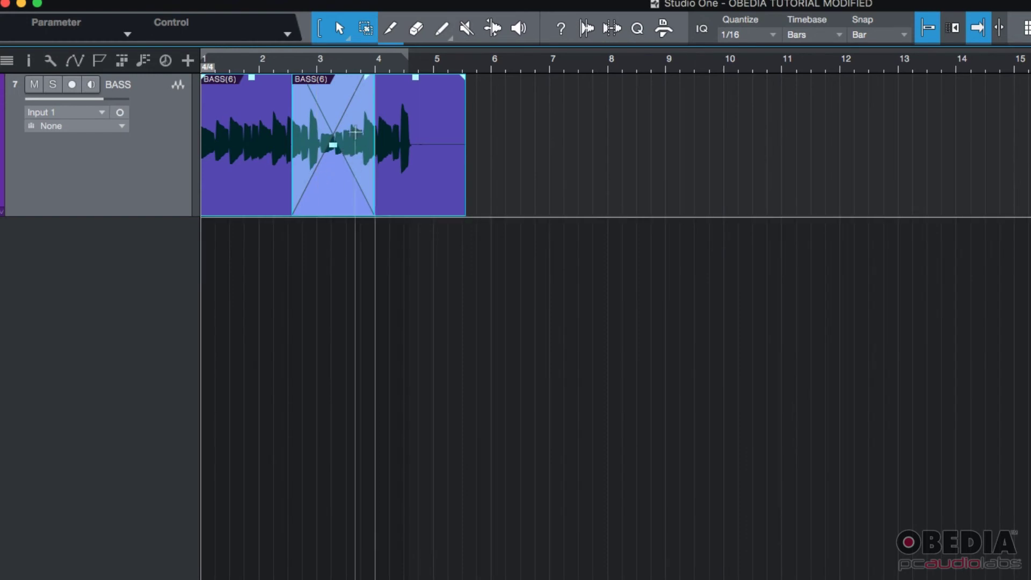
{"action": "mouse_move", "coordinate": [366, 79]}
{"action": "left_mouse_down"}
{"action": "mouse_move", "coordinate": [347, 82]}
{"action": "mouse_move", "coordinate": [357, 83]}
{"action": "left_mouse_up"}
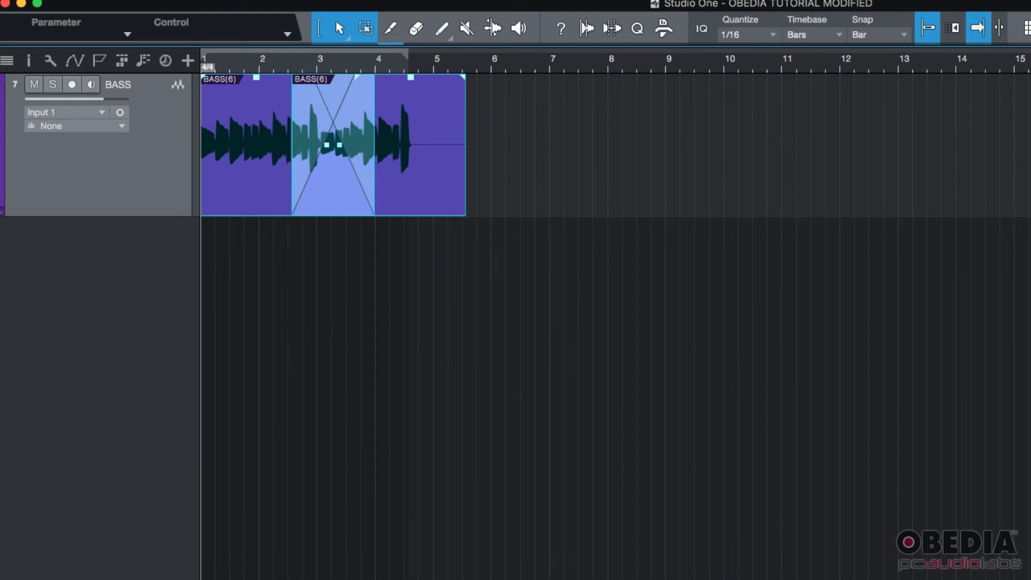
{"action": "key", "text": "space"}
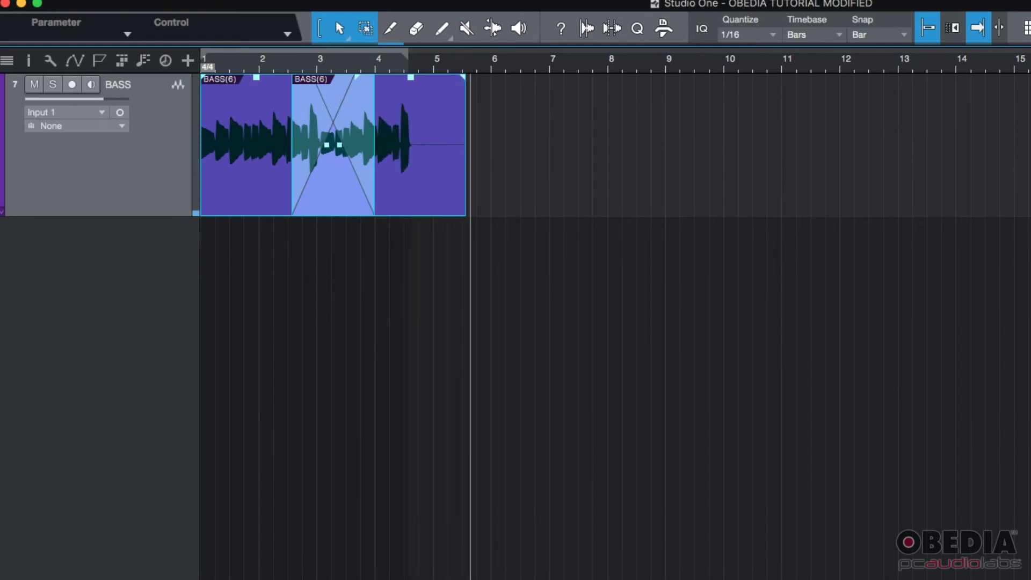
{"action": "key", "text": "space"}
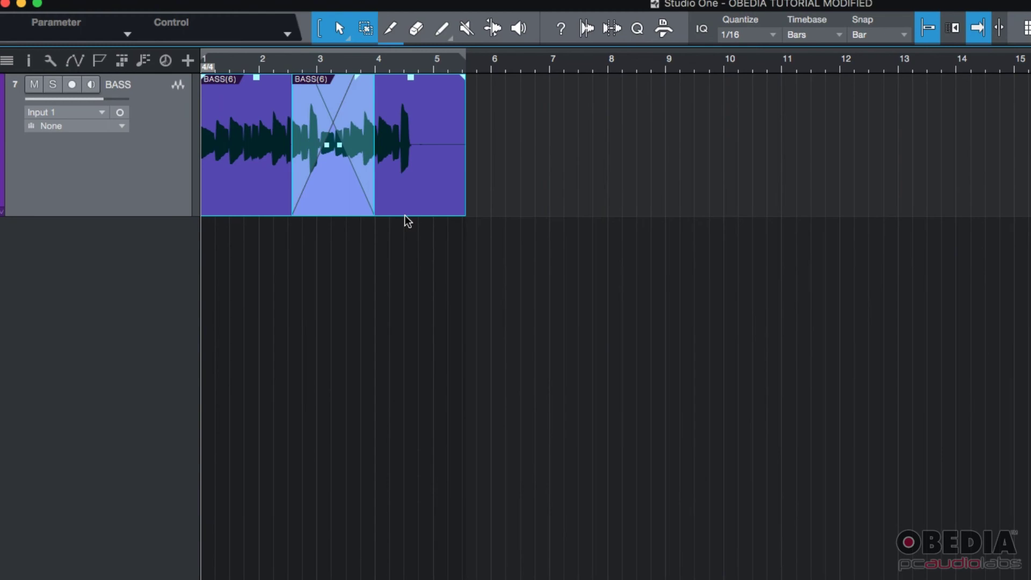
Bring Firefox with the OBEDIA Get Started sign-up page to the front
{"action": "key", "text": "super+Tab"}
{"action": "key", "text": "super+Tab"}
{"action": "key", "text": "super+Tab"}
{"action": "key", "text": "super+Tab"}
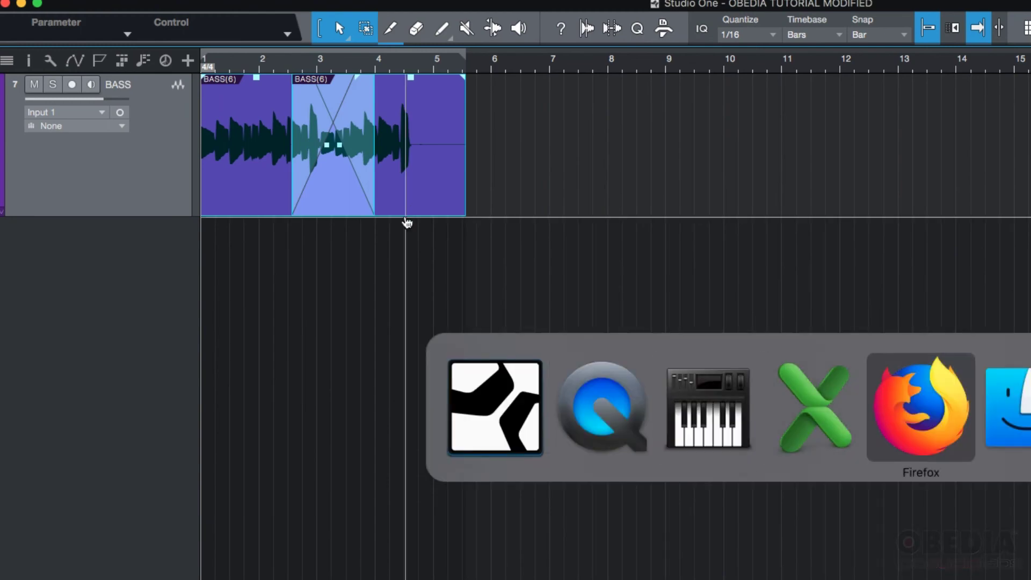